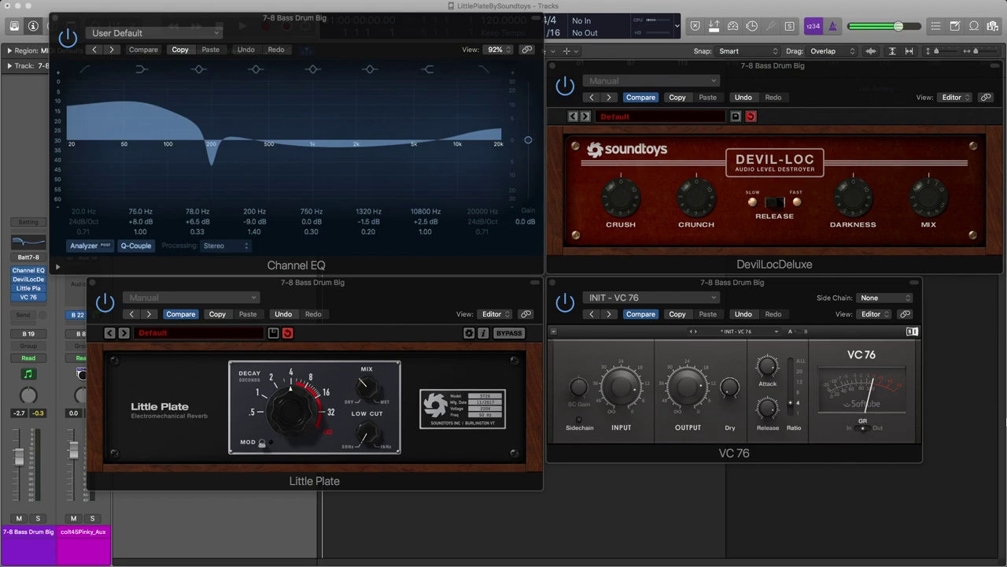
- Play the bass drum with all four channel plug-ins bypassed and set the 7-8 Bass Drum Big fader to 0.2 dB
{"action": "key", "text": "space"}
{"action": "left_click", "coordinate": [14, 273]}
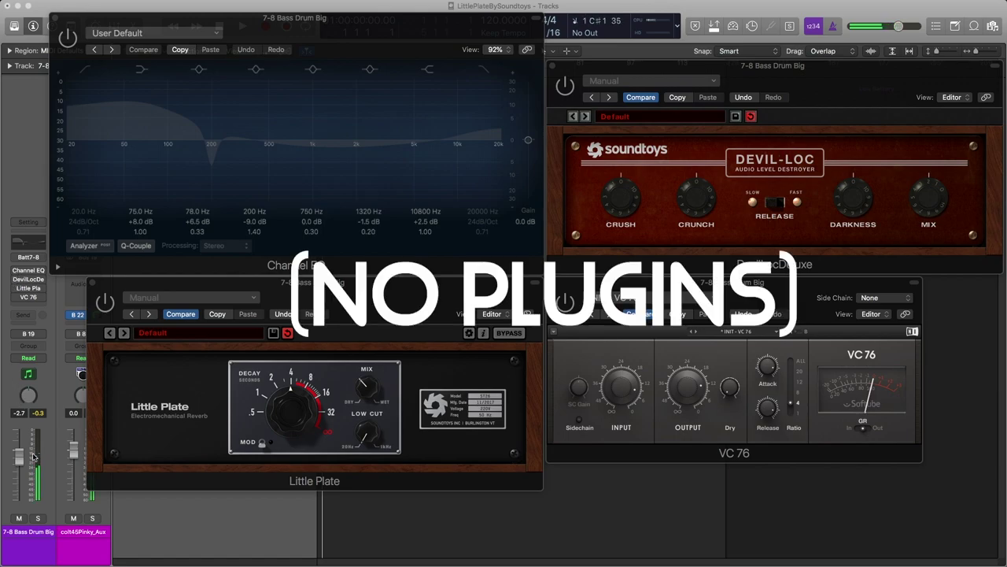
{"action": "left_click_drag", "start_coordinate": [25, 462], "coordinate": [30, 429]}
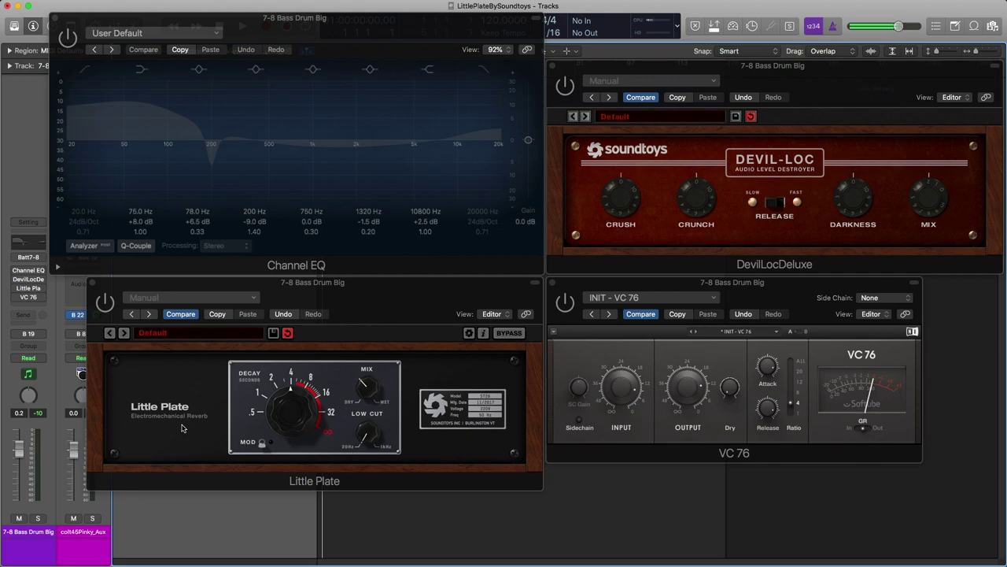
- Turn on Little Plate and VC 76 on the bass drum channel and set the reverb decay slightly above 4 seconds
{"action": "left_click", "coordinate": [103, 304]}
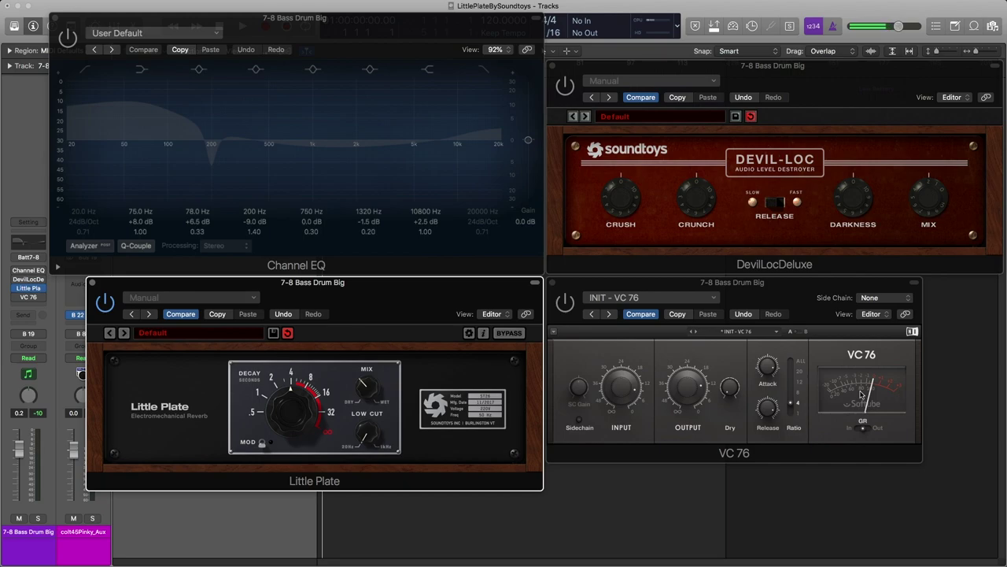
{"action": "left_click", "coordinate": [566, 304]}
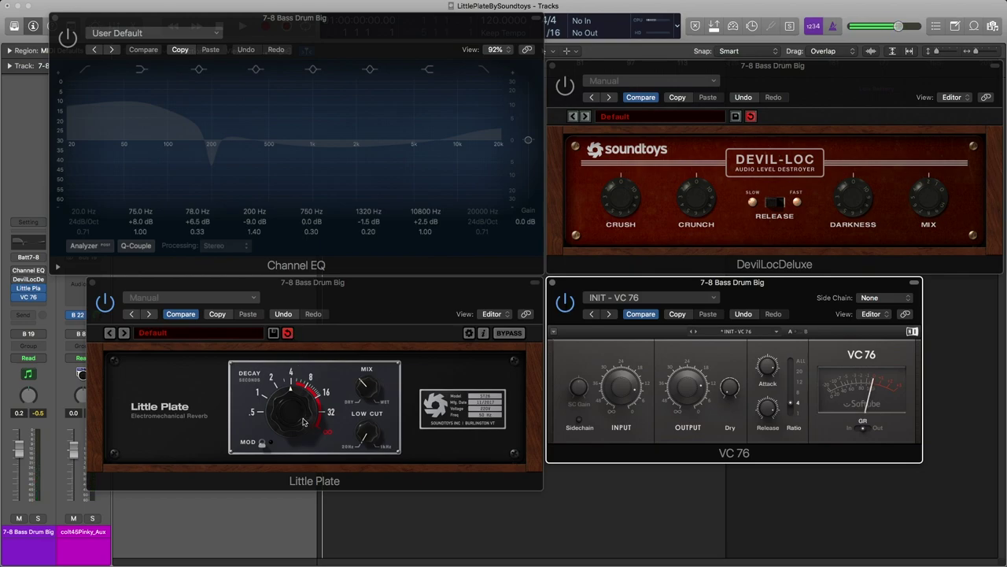
{"action": "left_click_drag", "start_coordinate": [299, 421], "coordinate": [298, 415]}
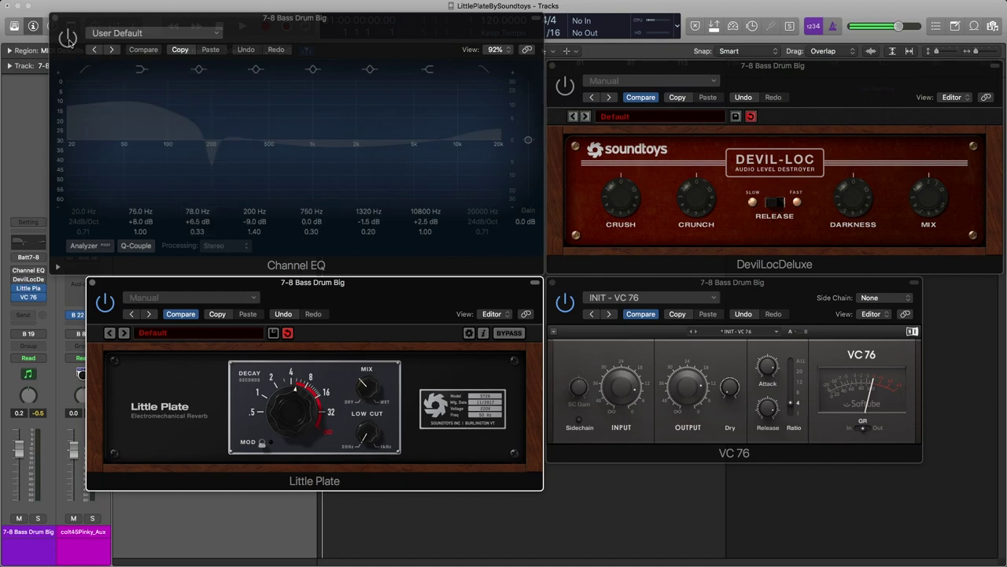
- Turn on Channel EQ and DevilLocDeluxe on the bass drum channel and play the drum through them
{"action": "left_click", "coordinate": [139, 142]}
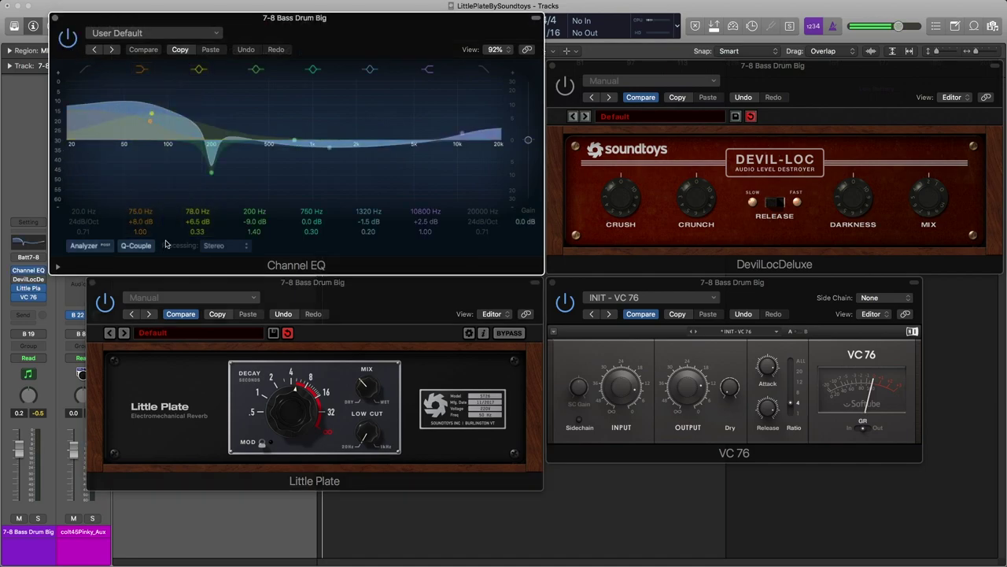
{"action": "key", "text": "space"}
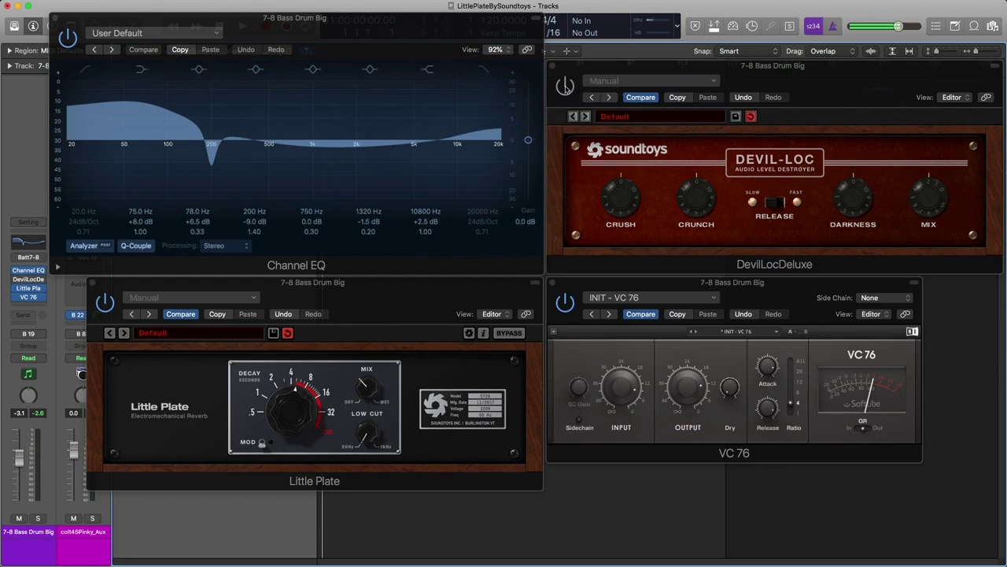
{"action": "left_click", "coordinate": [565, 87]}
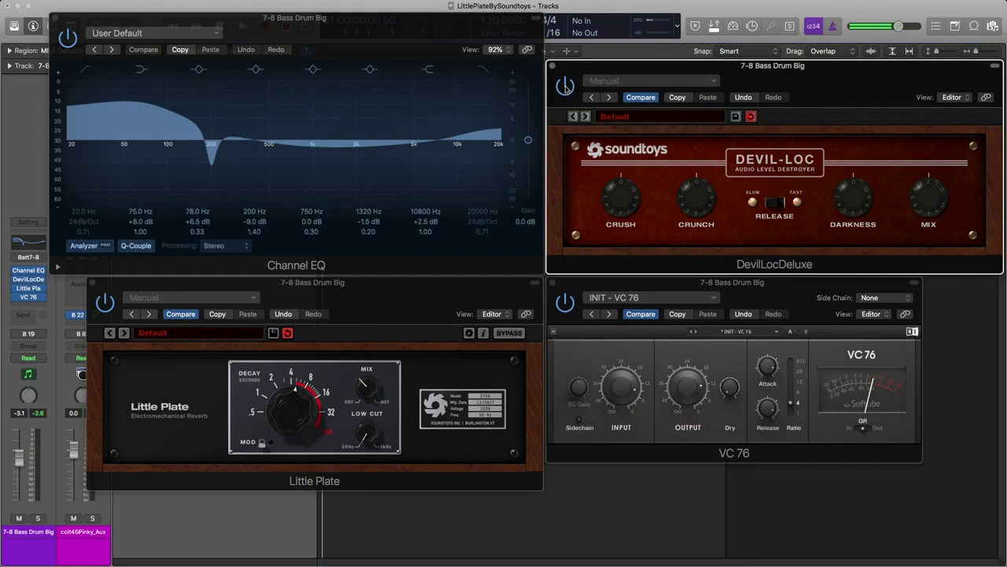
{"action": "key", "text": "space"}
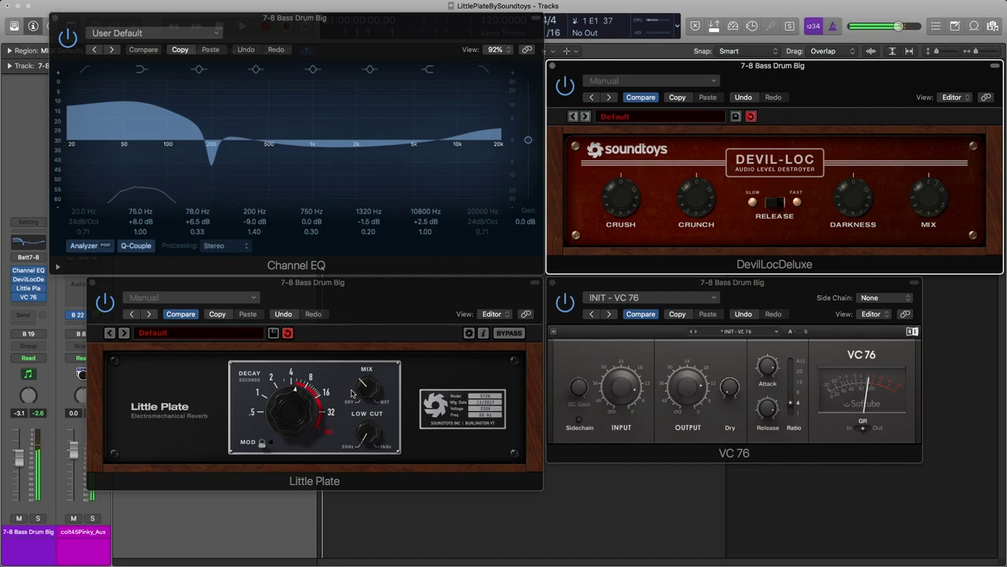
- Try adjustments to the Little Plate decay and the Devil-Loc Crunch and Crush while the bass drum plays
{"action": "left_click", "coordinate": [307, 412]}
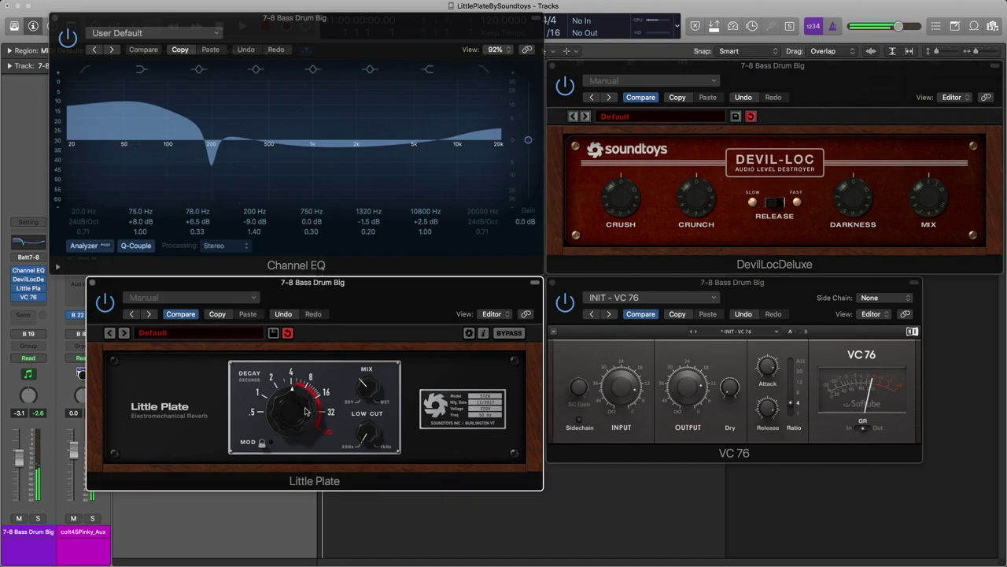
{"action": "left_click", "coordinate": [707, 206]}
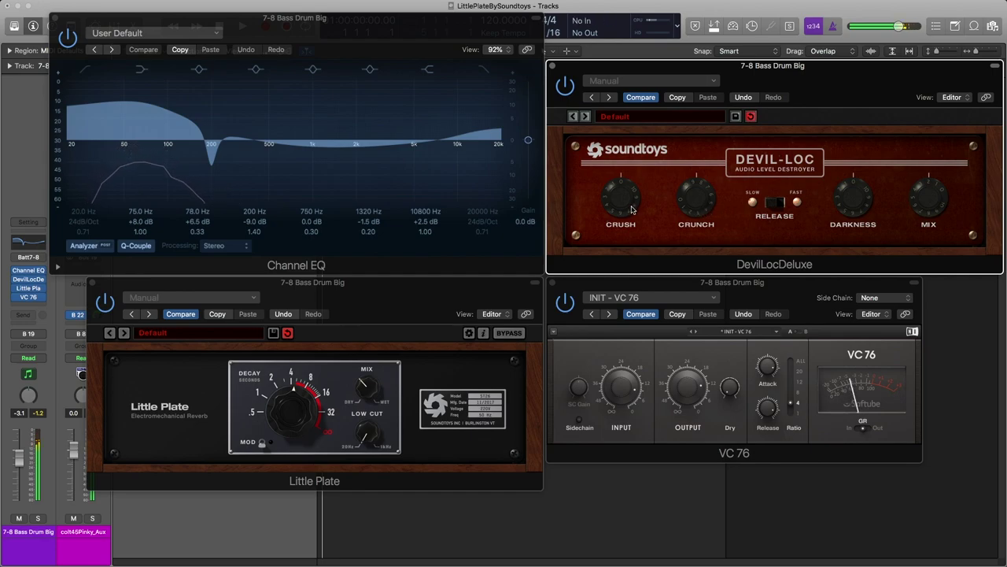
{"action": "left_click_drag", "start_coordinate": [630, 201], "coordinate": [630, 157]}
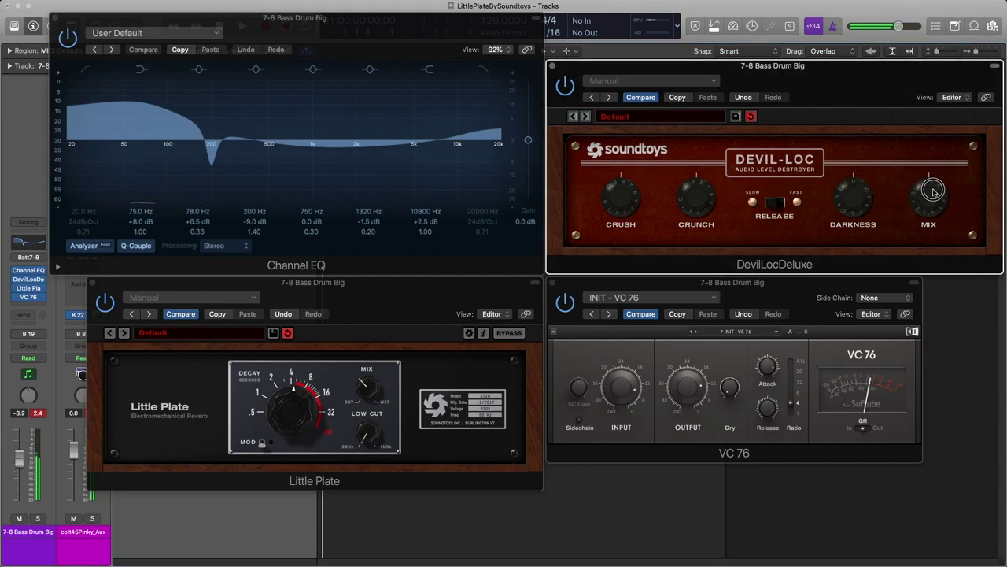
- Lower the bass drum fader to -13.0 dB, clear the channel's peak level, and bring the fader back up to -4.1 dB
{"action": "left_click_drag", "start_coordinate": [19, 458], "coordinate": [24, 487]}
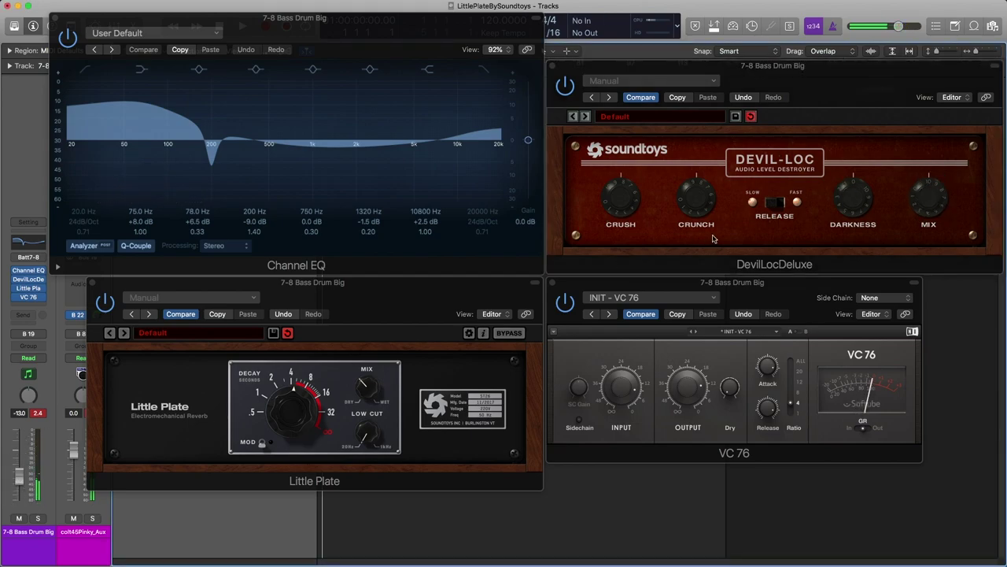
{"action": "left_click", "coordinate": [846, 203]}
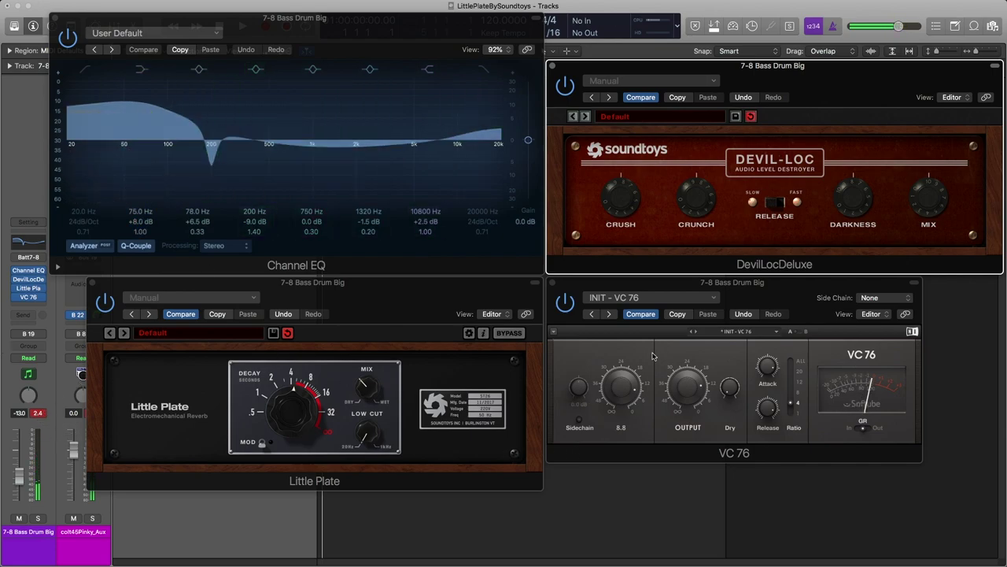
{"action": "left_click", "coordinate": [37, 415]}
{"action": "left_click_drag", "start_coordinate": [14, 482], "coordinate": [18, 454]}
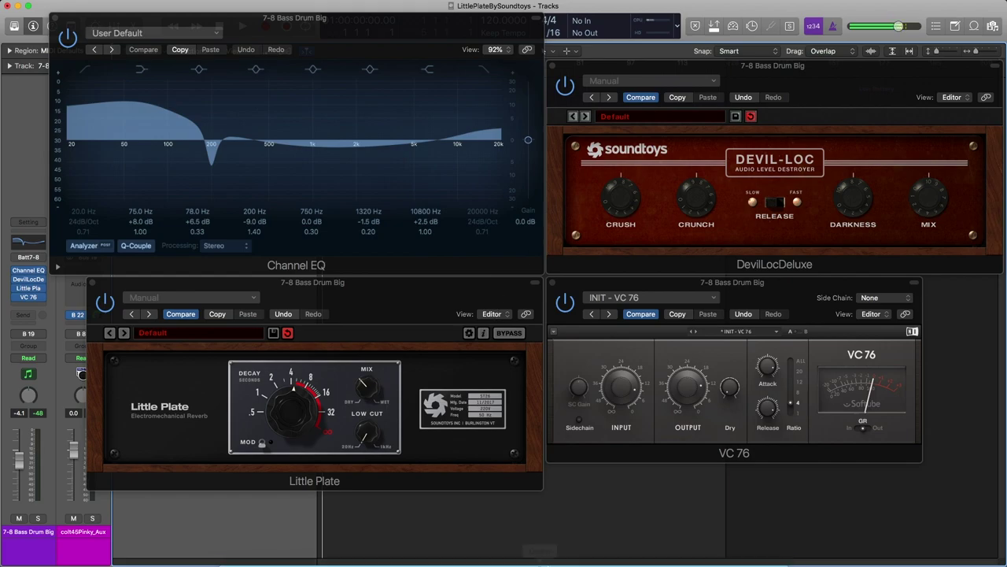
- Switch to the Music Sequencing website in Chrome and widen the browser window
{"action": "mouse_move", "coordinate": [543, 561]}
{"action": "left_click", "coordinate": [489, 544]}
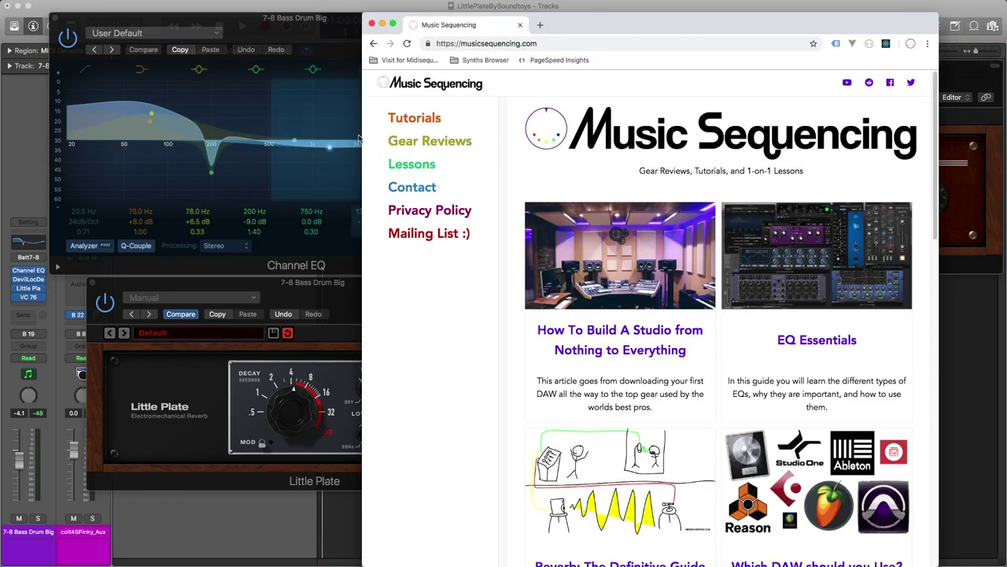
{"action": "left_click_drag", "start_coordinate": [360, 131], "coordinate": [36, 128]}
- Browse the site's Tutorials and Gear Reviews sections, looking into Basics, Creative and Free Gear
{"action": "left_click", "coordinate": [106, 120]}
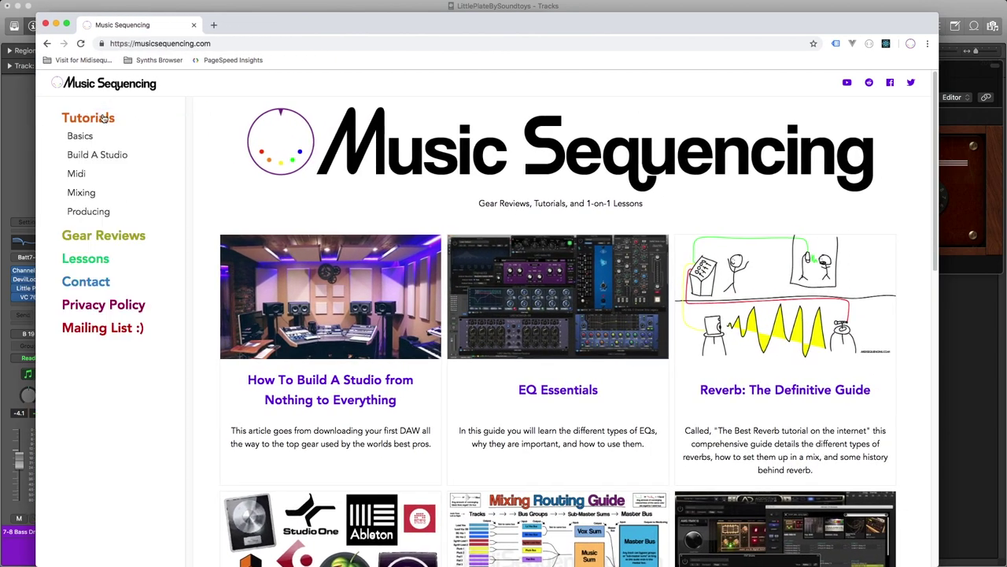
{"action": "left_click", "coordinate": [78, 137]}
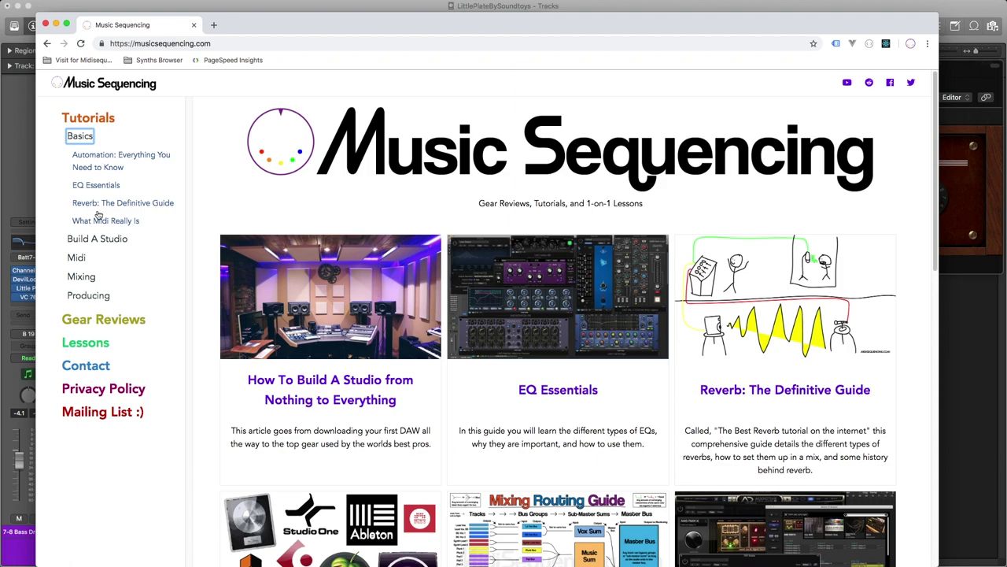
{"action": "left_click", "coordinate": [85, 138]}
{"action": "left_click", "coordinate": [96, 240]}
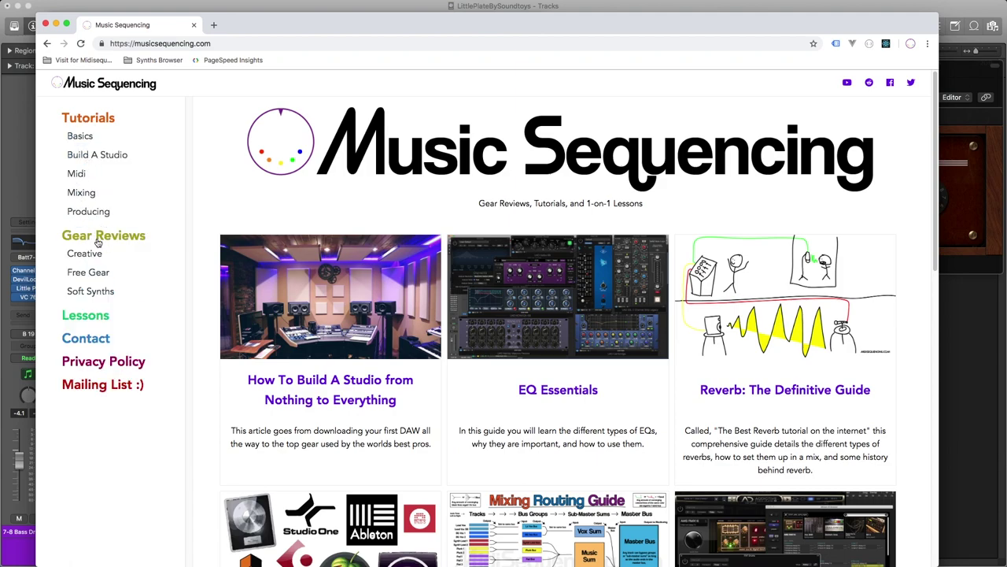
{"action": "left_click", "coordinate": [96, 258]}
{"action": "left_click", "coordinate": [88, 273]}
{"action": "left_click", "coordinate": [89, 275]}
- Open the Lessons page and review its example subjects, how lessons work, pricing and contact form
{"action": "left_click", "coordinate": [87, 318]}
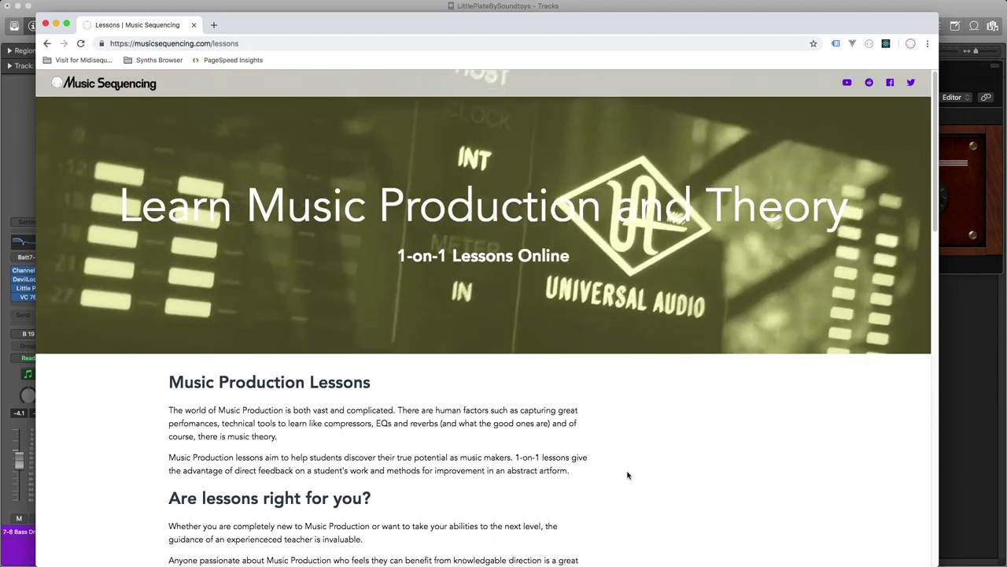
{"action": "scroll", "coordinate": [628, 474], "scroll_direction": "down", "scroll_amount": 5}
{"action": "scroll", "coordinate": [630, 472], "scroll_direction": "up", "scroll_amount": 5}
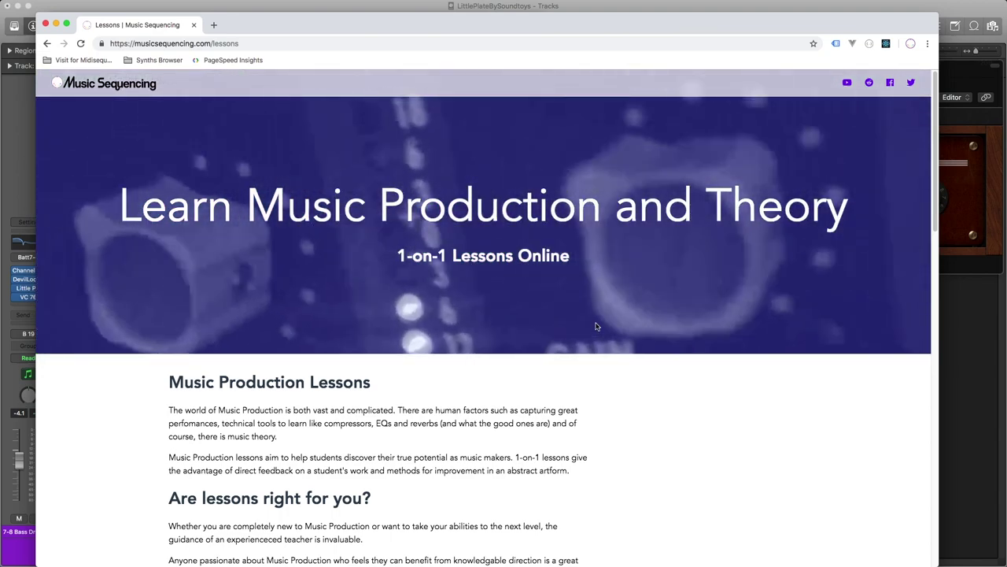
{"action": "scroll", "coordinate": [595, 331], "scroll_direction": "down", "scroll_amount": 7}
{"action": "scroll", "coordinate": [602, 326], "scroll_direction": "down", "scroll_amount": 3}
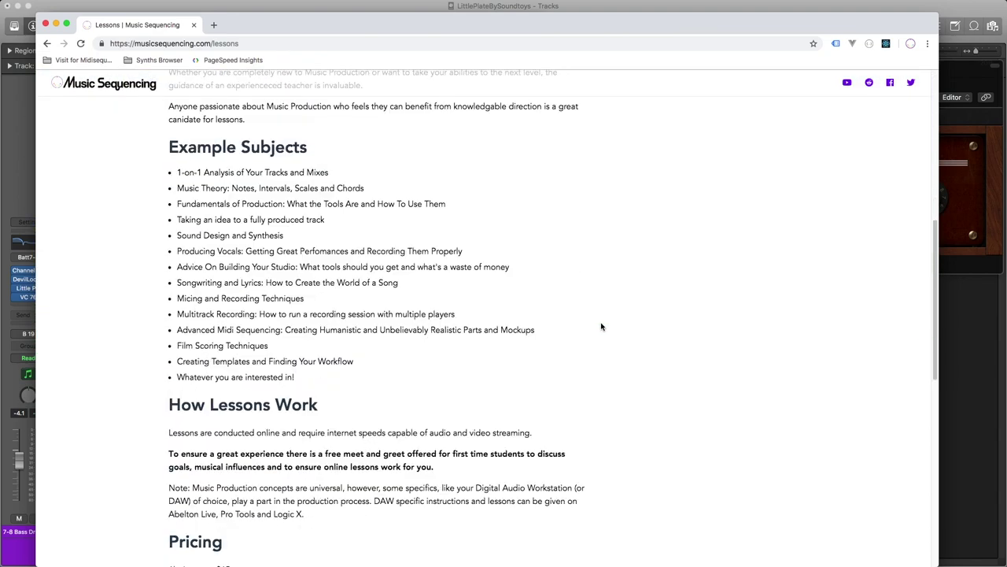
{"action": "scroll", "coordinate": [601, 326], "scroll_direction": "down", "scroll_amount": 4}
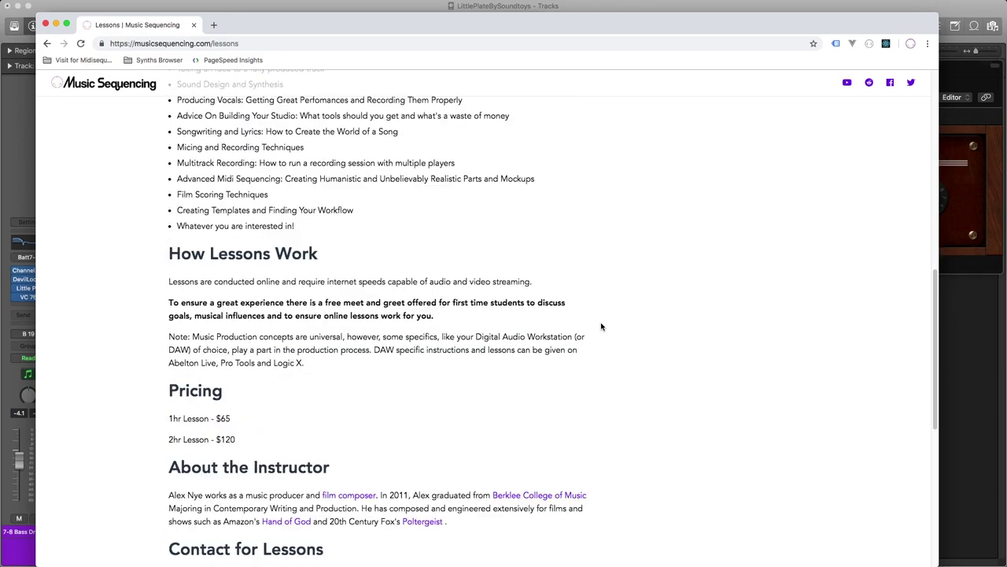
{"action": "scroll", "coordinate": [601, 325], "scroll_direction": "down", "scroll_amount": 10}
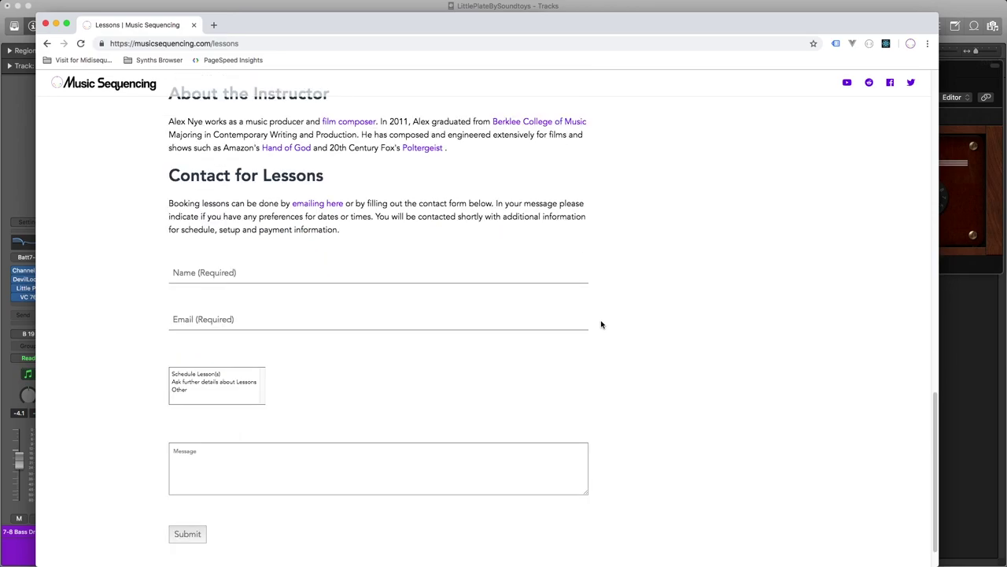
{"action": "scroll", "coordinate": [717, 353], "scroll_direction": "up", "scroll_amount": 20}
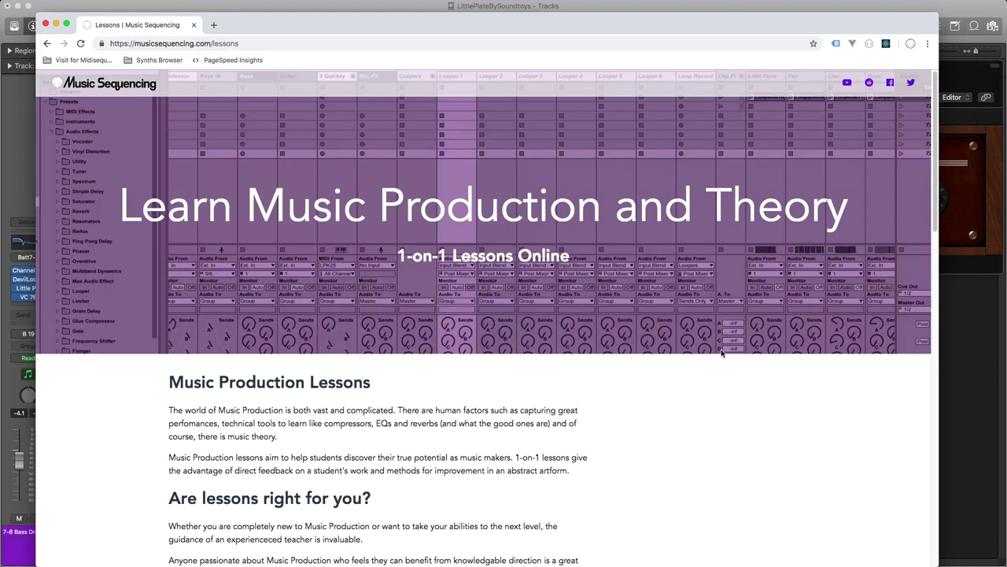